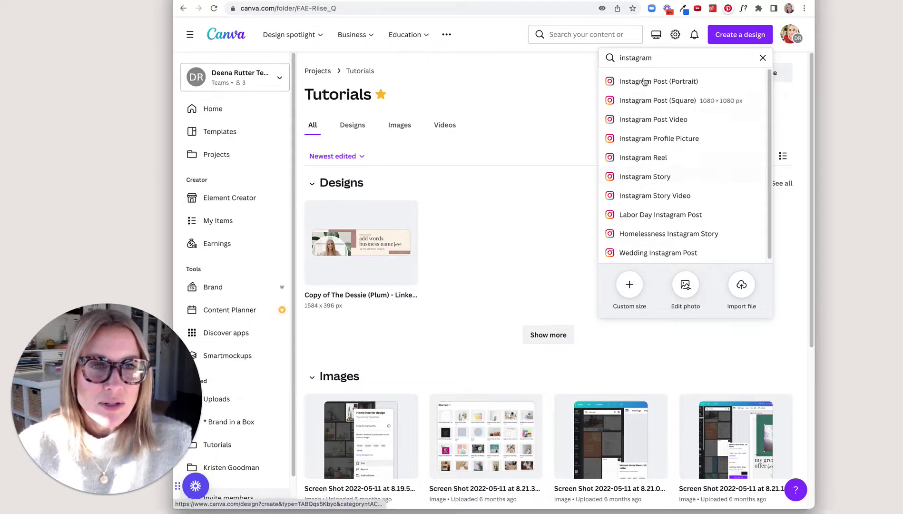
# Start a blank Instagram Story design and show the Tutorials folder's three video clips (7.8s, 15.7s, 7.9s).
pyautogui.click(646, 177)
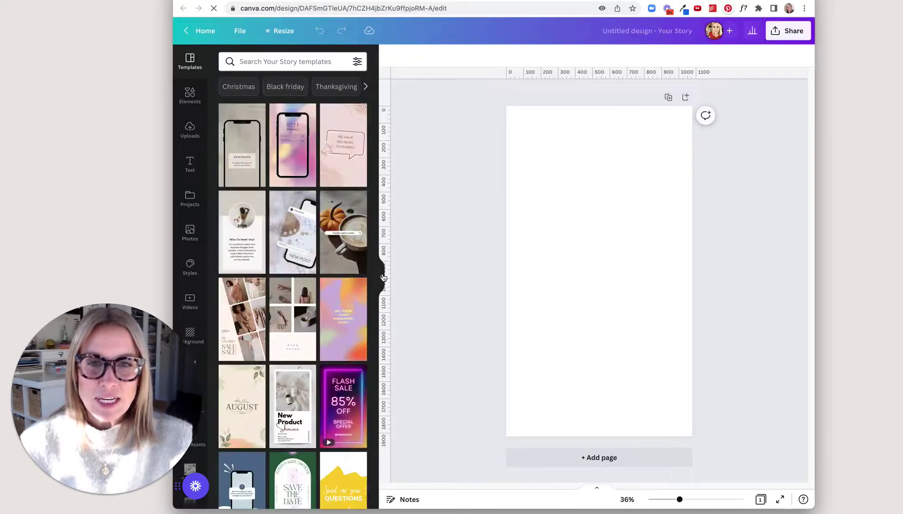
pyautogui.click(381, 277)
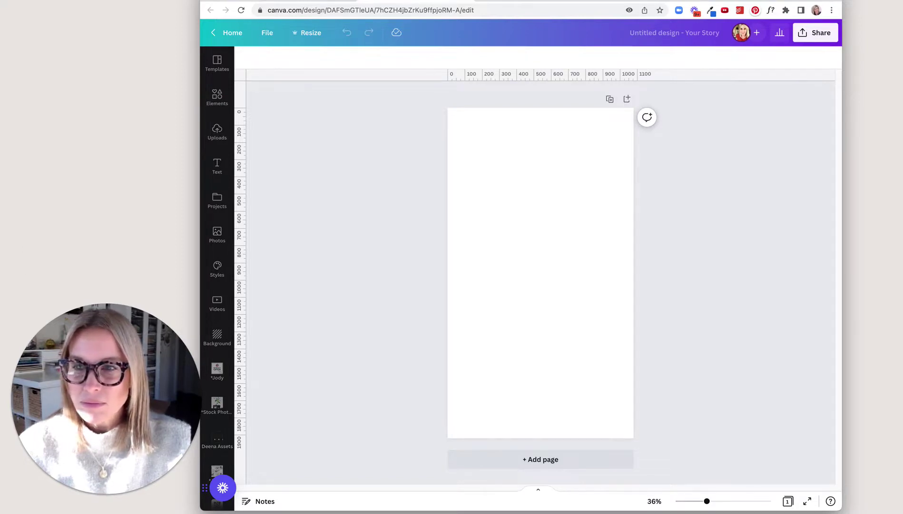
pyautogui.scroll(-4, 218, 285)
pyautogui.click(217, 393)
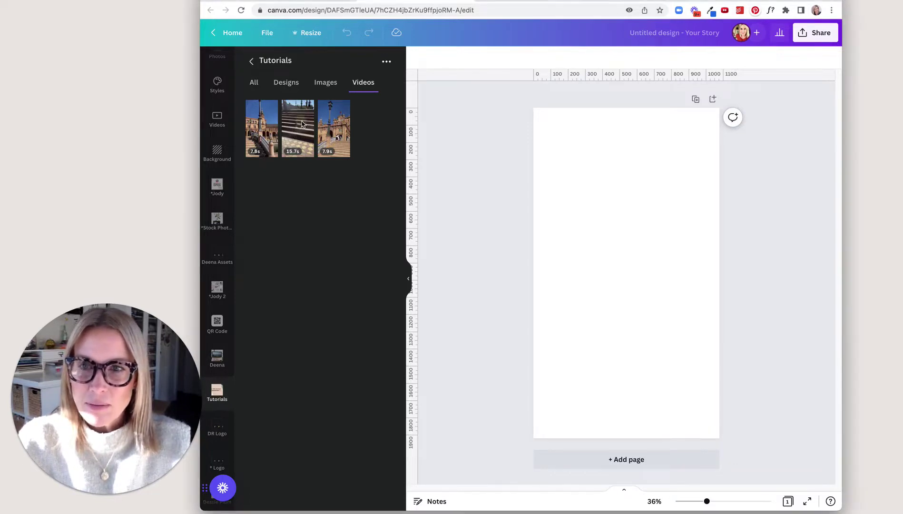
# Fill three story pages with one Tutorials clip each, starting with the 15.7s clip on page 1.
pyautogui.moveTo(295, 131); pyautogui.dragTo(548, 140)
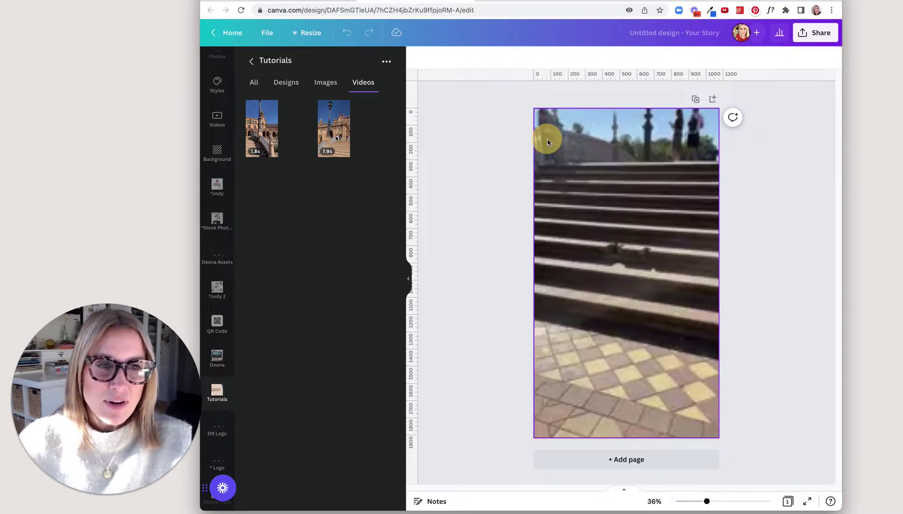
pyautogui.moveTo(547, 139); pyautogui.dragTo(548, 139)
pyautogui.click(625, 461)
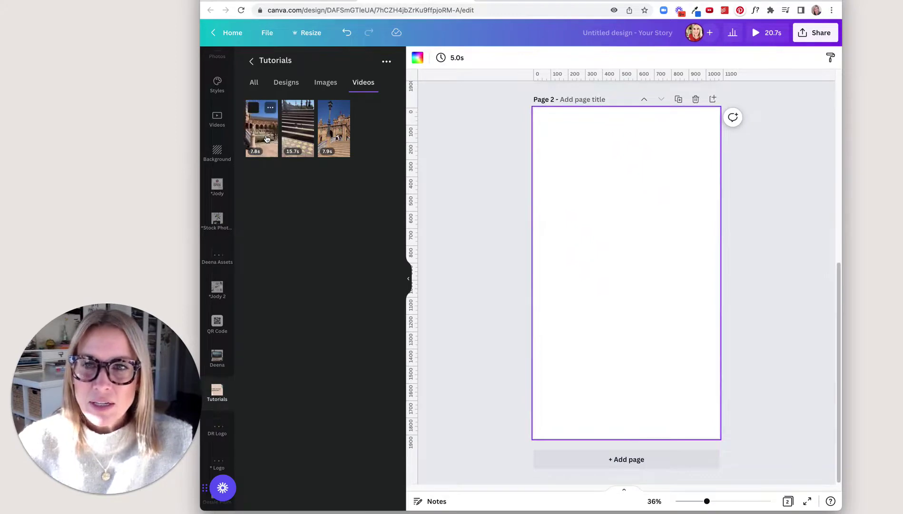
pyautogui.moveTo(335, 129); pyautogui.dragTo(544, 161)
pyautogui.click(640, 462)
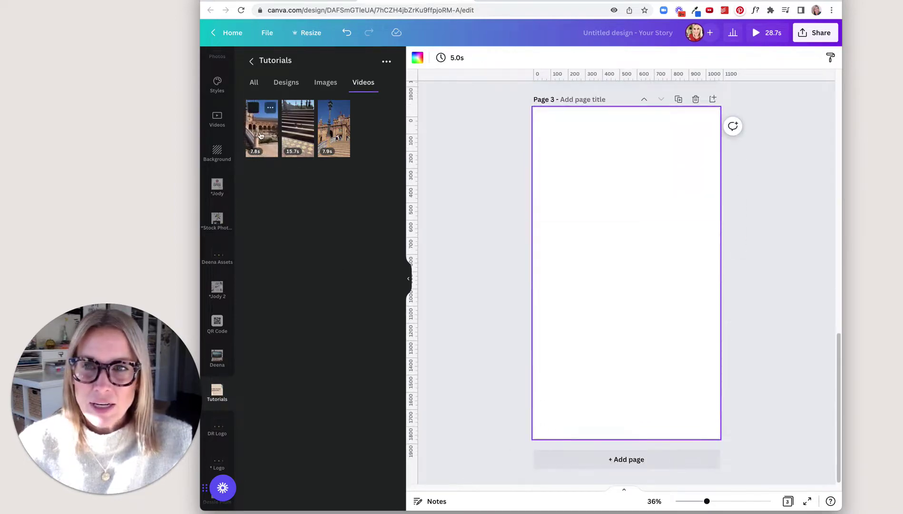
pyautogui.moveTo(262, 129); pyautogui.dragTo(536, 181)
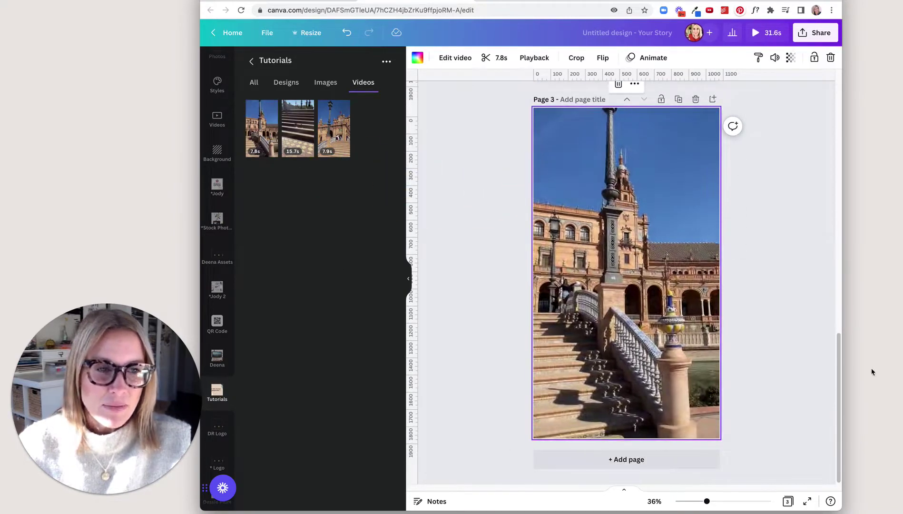
pyautogui.moveTo(840, 367); pyautogui.dragTo(841, 74)
# Trim both the start and end of the page 1 video, shortening it from 15.7s to 9.2s.
pyautogui.click(595, 174)
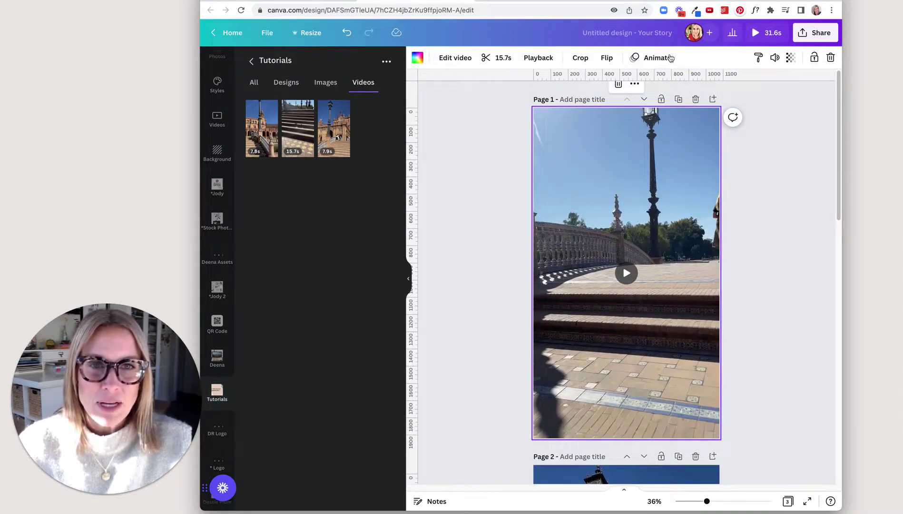
pyautogui.click(493, 58)
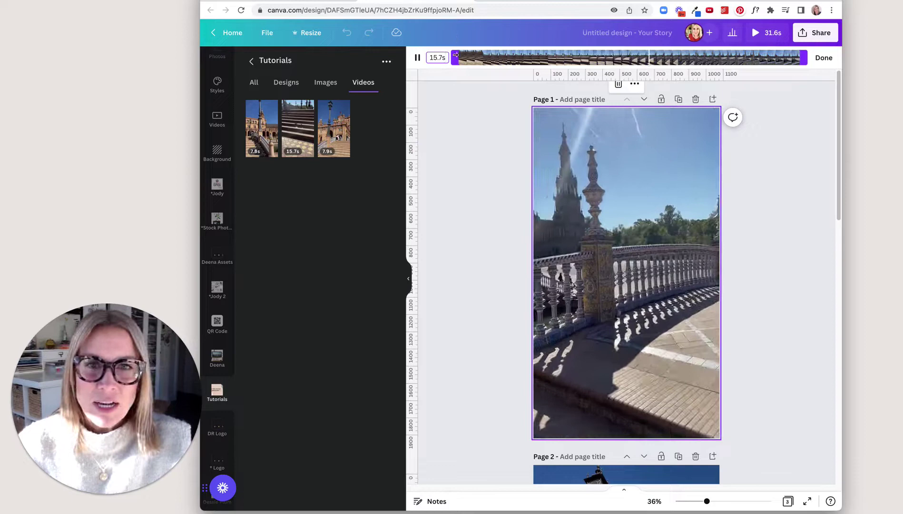
pyautogui.click(455, 57)
pyautogui.moveTo(455, 57); pyautogui.dragTo(590, 54)
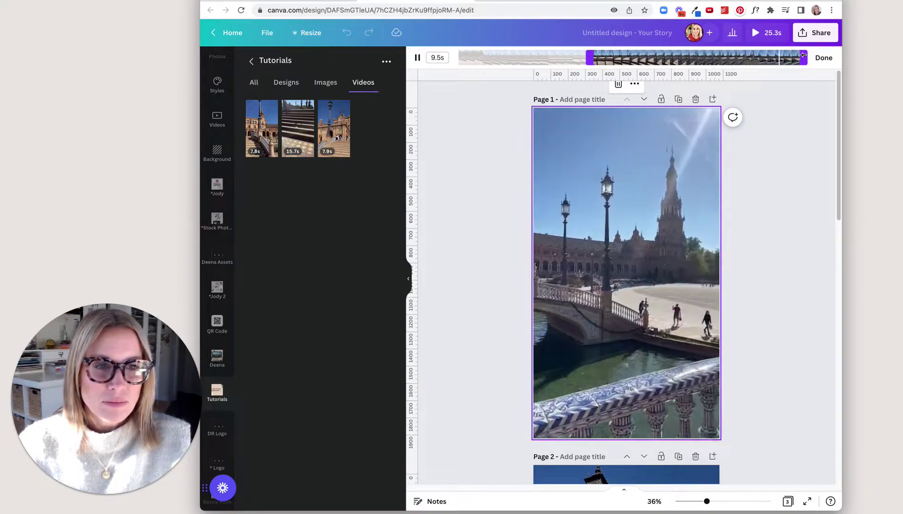
pyautogui.moveTo(803, 55); pyautogui.dragTo(800, 57)
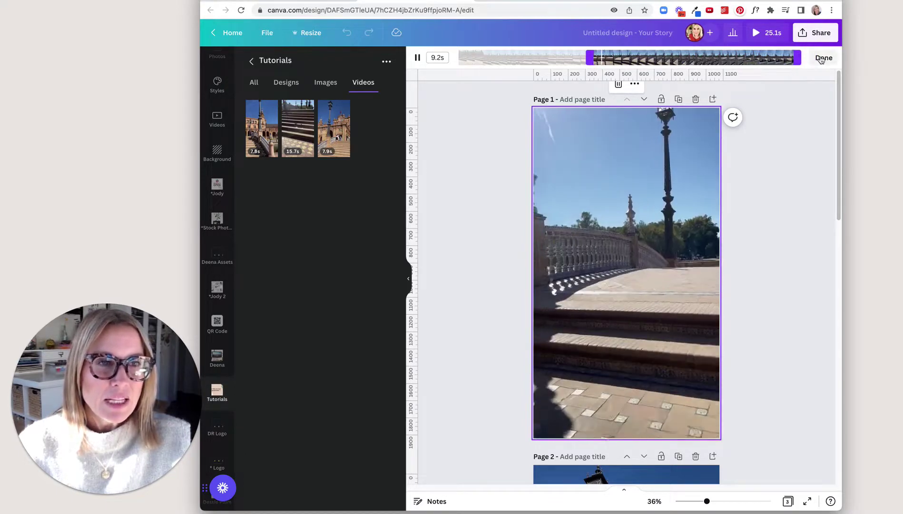
pyautogui.click(820, 58)
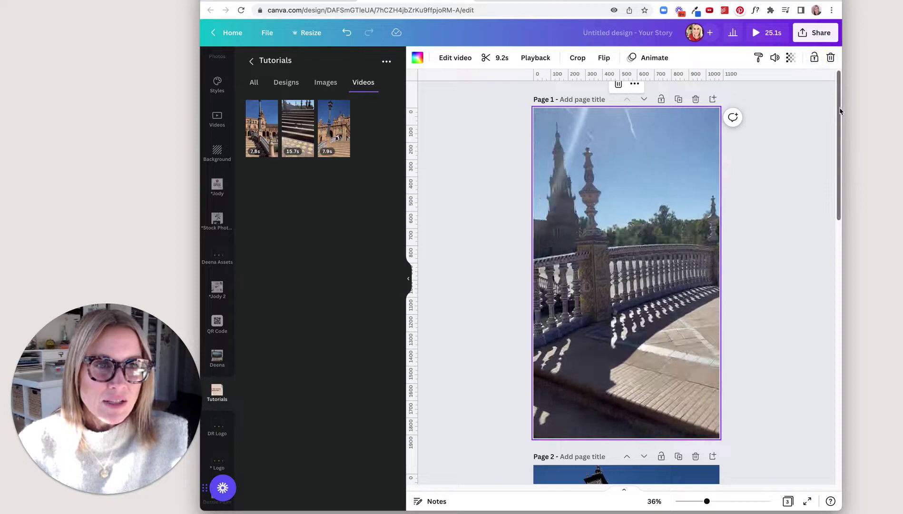
# Trim the start and end of the page 2 video down to 7.6s.
pyautogui.moveTo(837, 112); pyautogui.dragTo(842, 256)
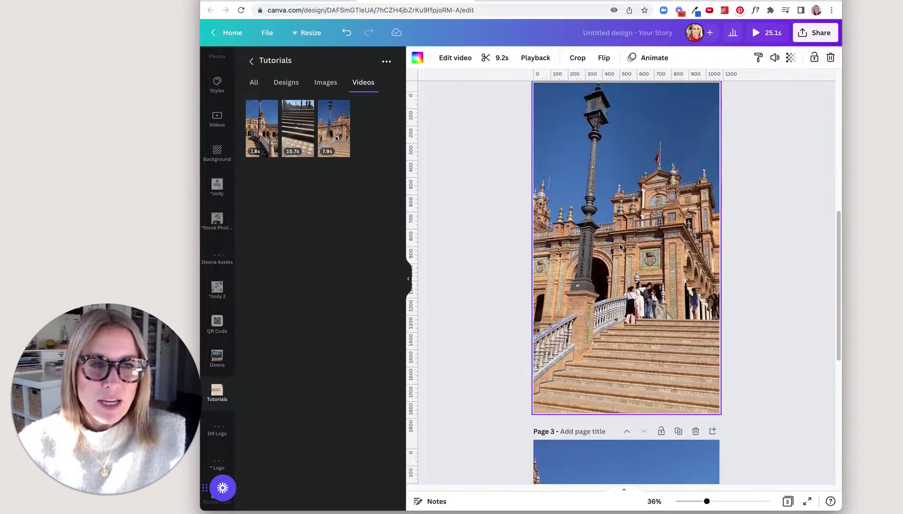
pyautogui.click(638, 244)
pyautogui.click(498, 57)
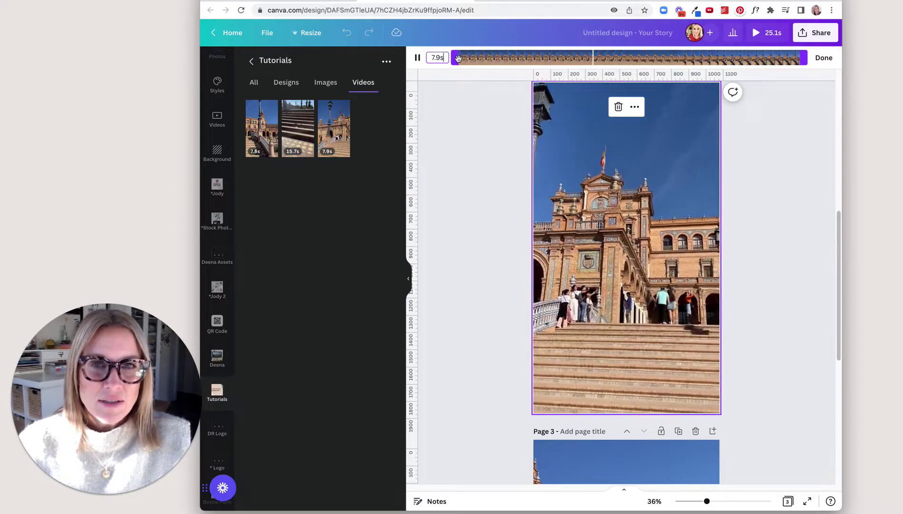
pyautogui.moveTo(456, 59); pyautogui.dragTo(460, 59)
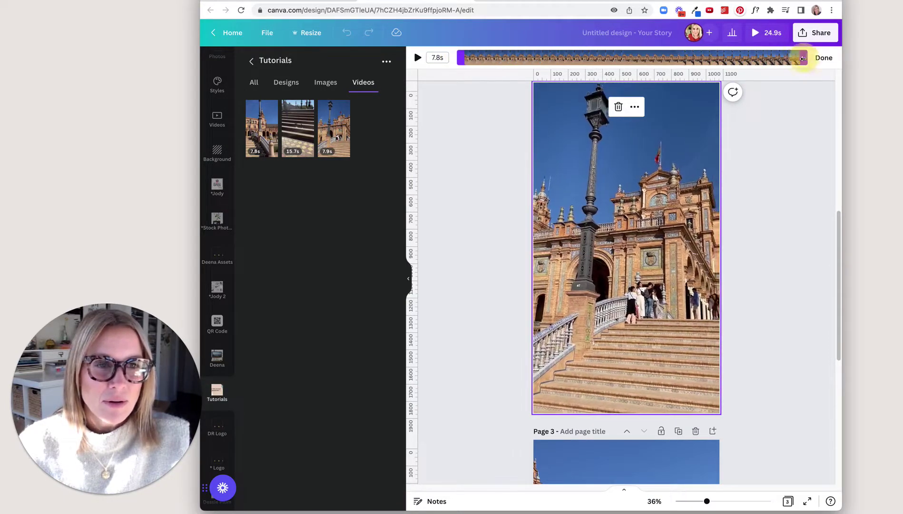
pyautogui.moveTo(805, 58); pyautogui.dragTo(795, 65)
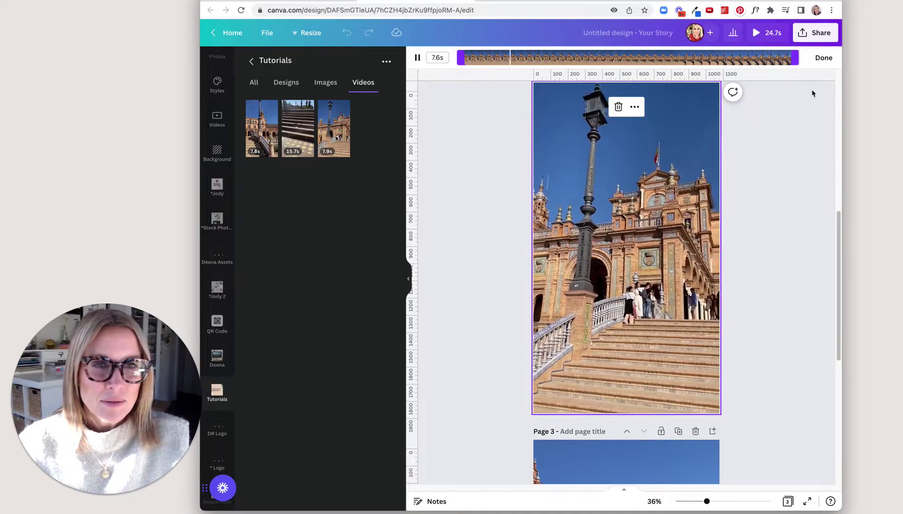
pyautogui.click(823, 58)
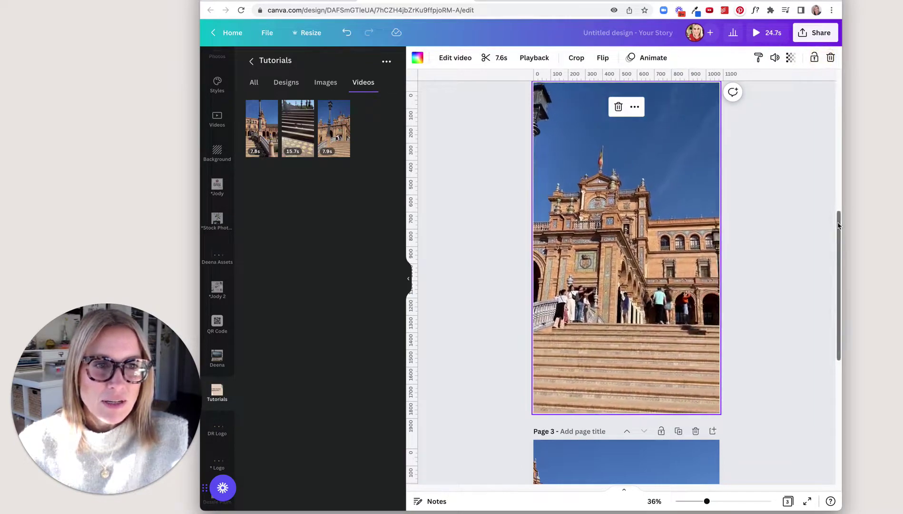
# Trim the start of the page 3 video from 7.8s to 7.4s, leaving a 24.3s story.
pyautogui.moveTo(838, 225); pyautogui.dragTo(839, 361)
pyautogui.click(610, 301)
pyautogui.click(627, 274)
pyautogui.click(491, 56)
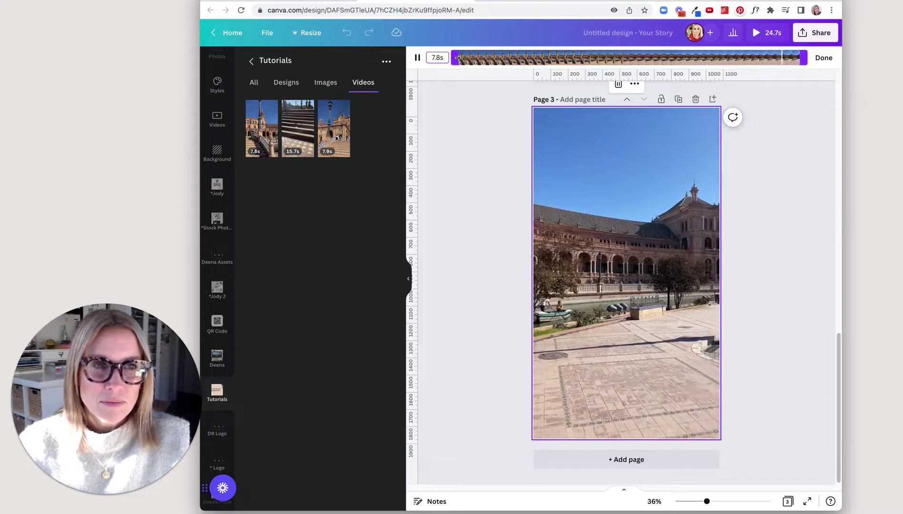
pyautogui.moveTo(458, 58); pyautogui.dragTo(471, 57)
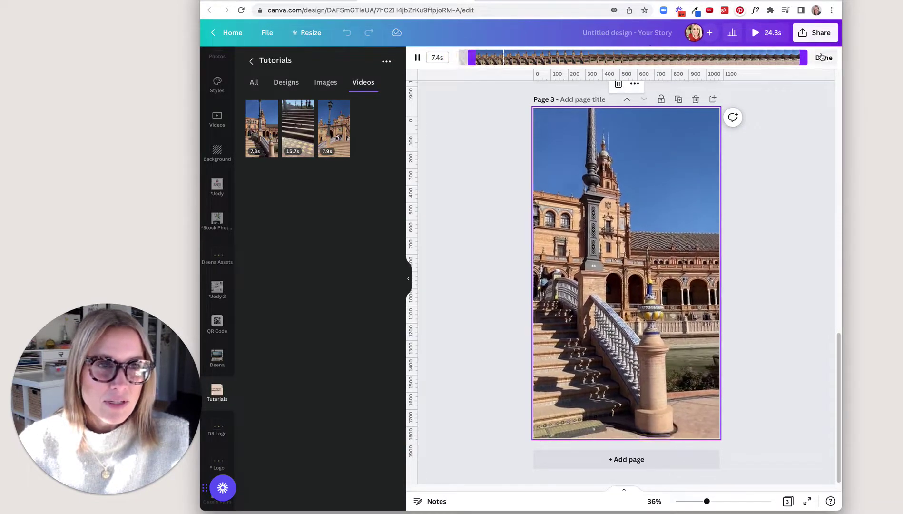
pyautogui.click(823, 58)
pyautogui.moveTo(841, 376); pyautogui.dragTo(840, 94)
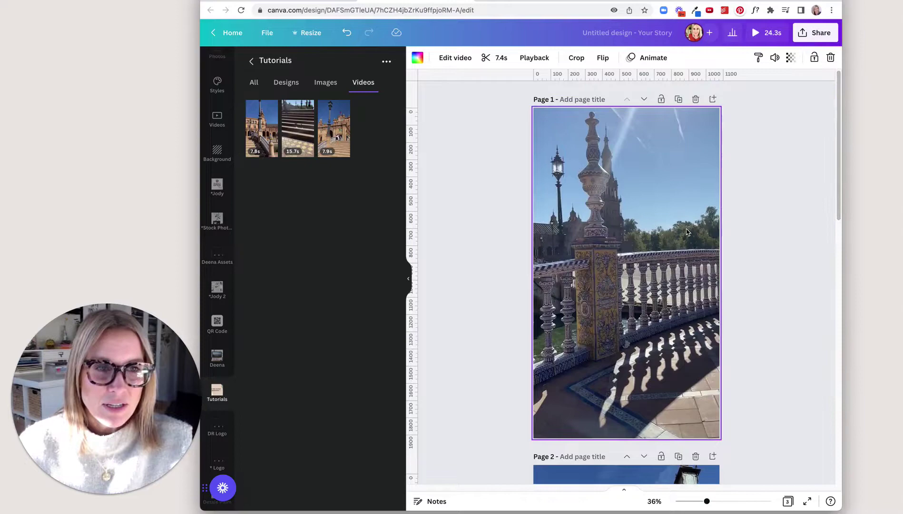
# Deselect the video and scroll through the three trimmed pages to review the 24.3s story.
pyautogui.click(776, 220)
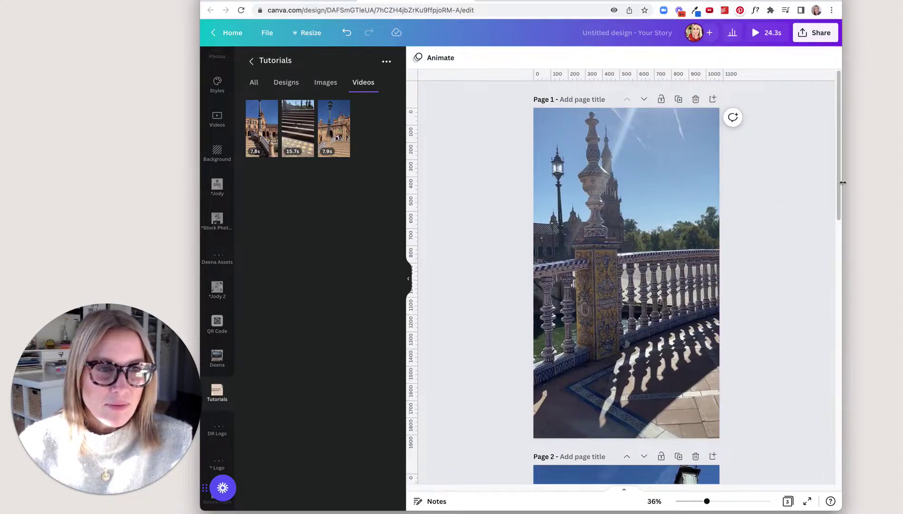
pyautogui.scroll(-15, 831, 238)
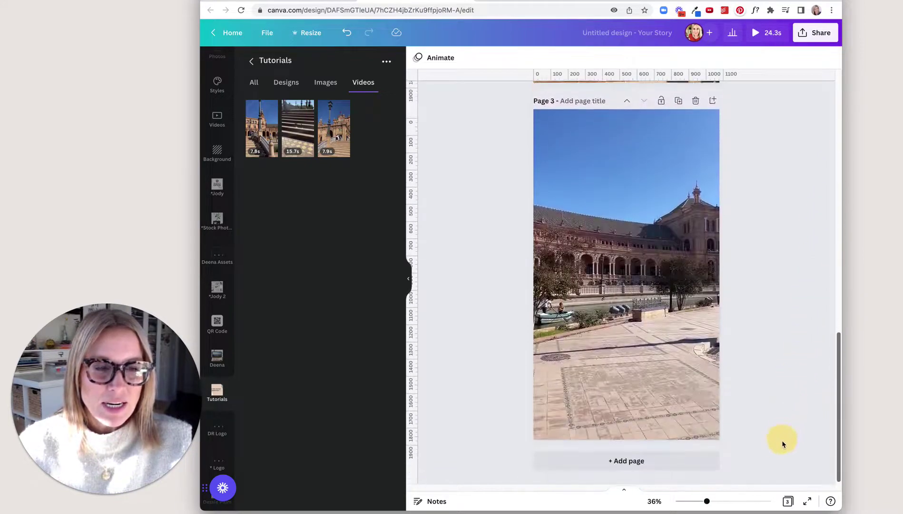
pyautogui.scroll(15, 780, 447)
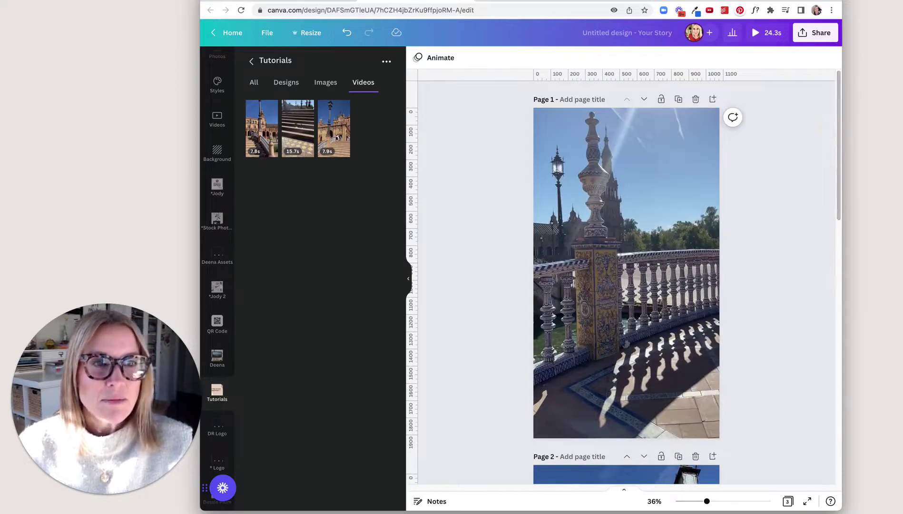
# Download all 3 pages as one MP4 Video file from the Share menu.
pyautogui.click(811, 37)
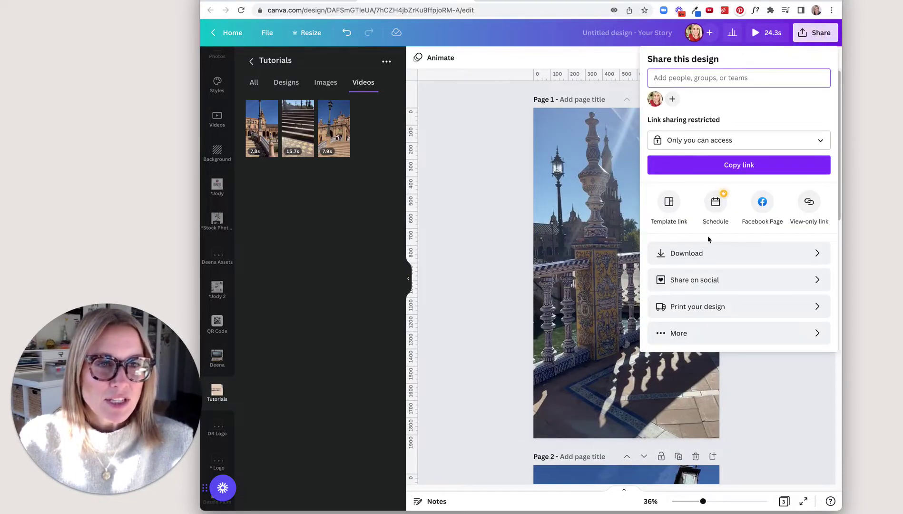
pyautogui.click(672, 253)
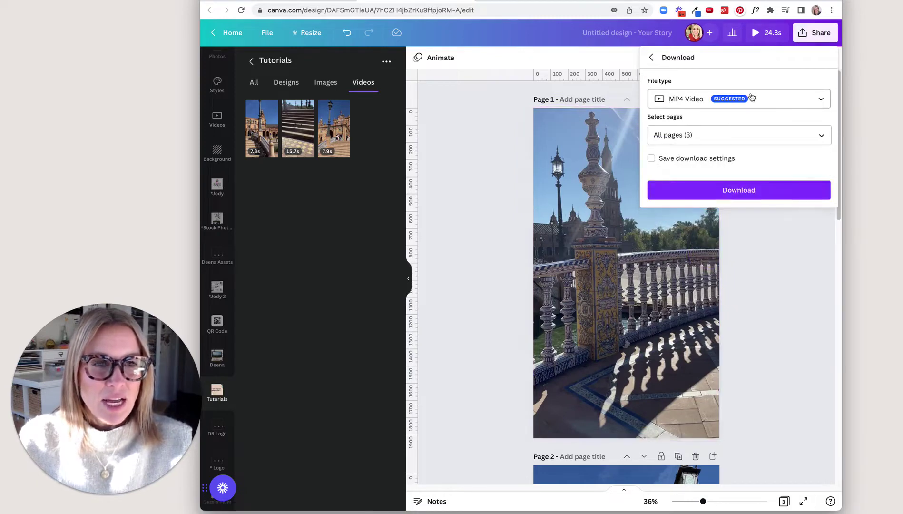
pyautogui.click(806, 101)
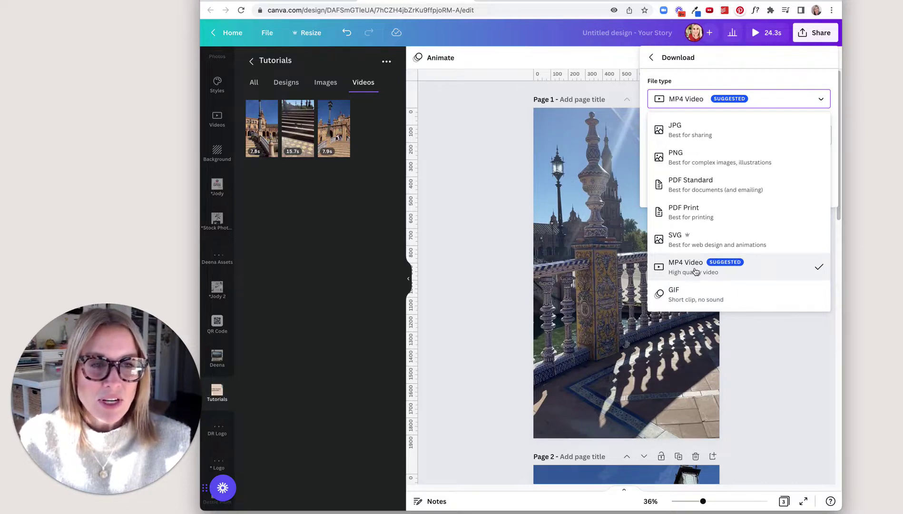
pyautogui.click(690, 269)
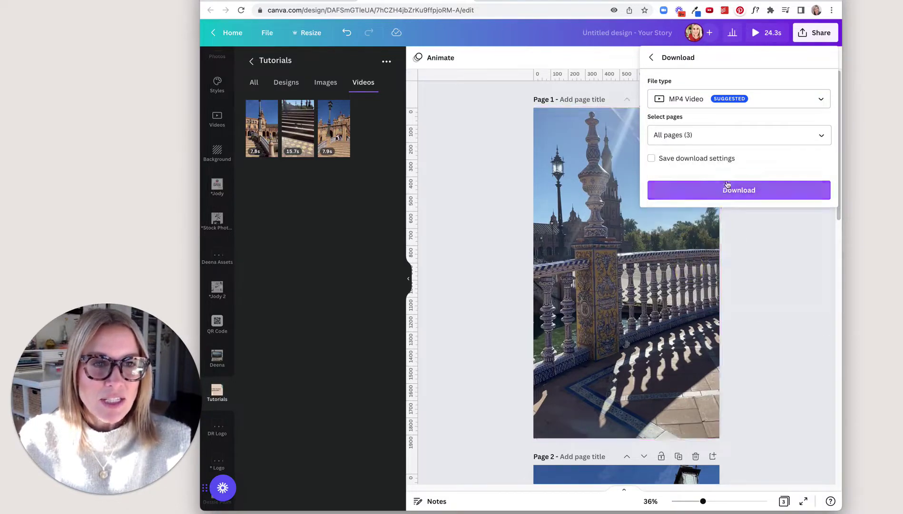
pyautogui.click(819, 136)
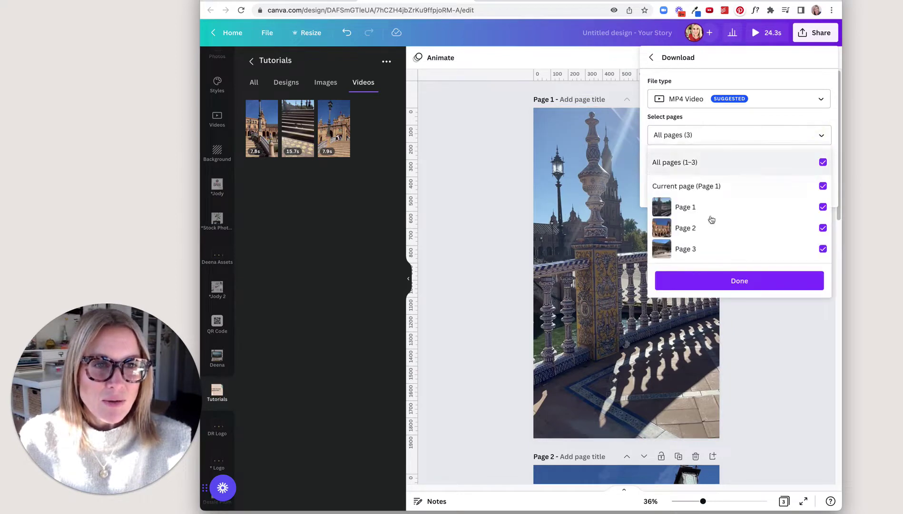
pyautogui.click(743, 280)
pyautogui.click(741, 192)
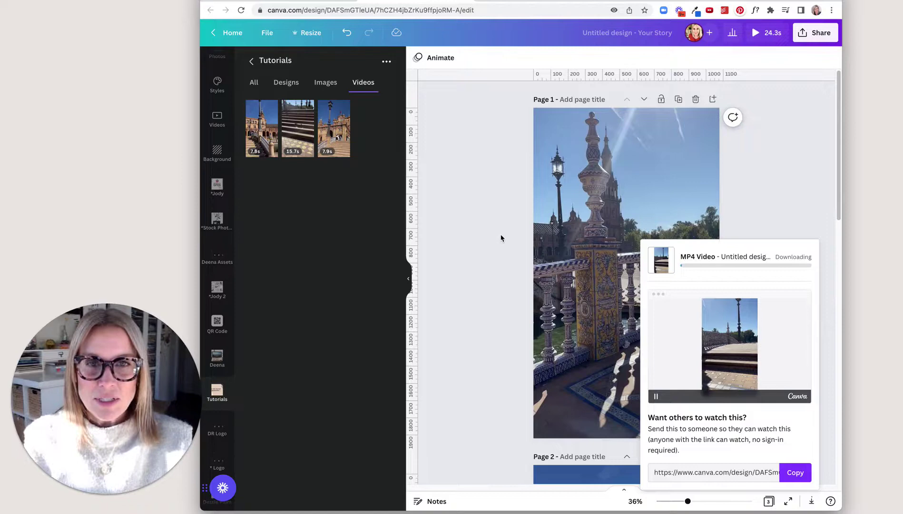